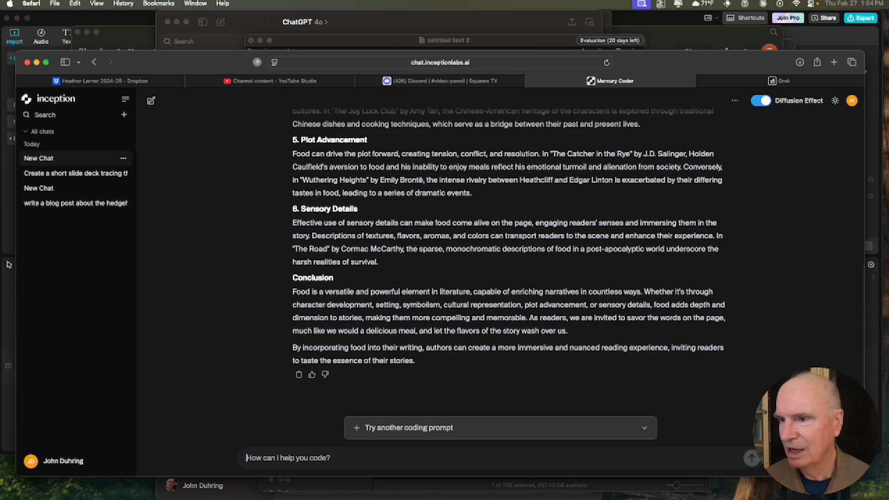
Step: Send the prompt asking Mercury Coder to format the blog post as markdown code
scroll(423, 256, "up", 10)
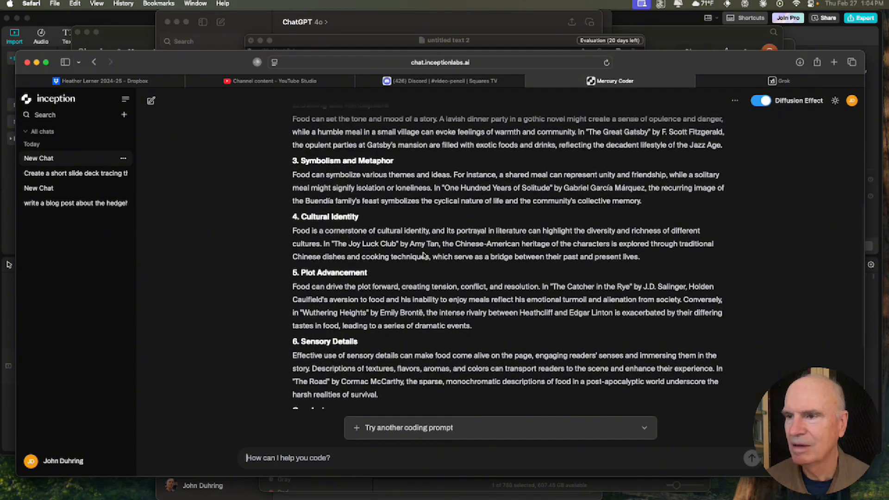
scroll(423, 255, "up", 2)
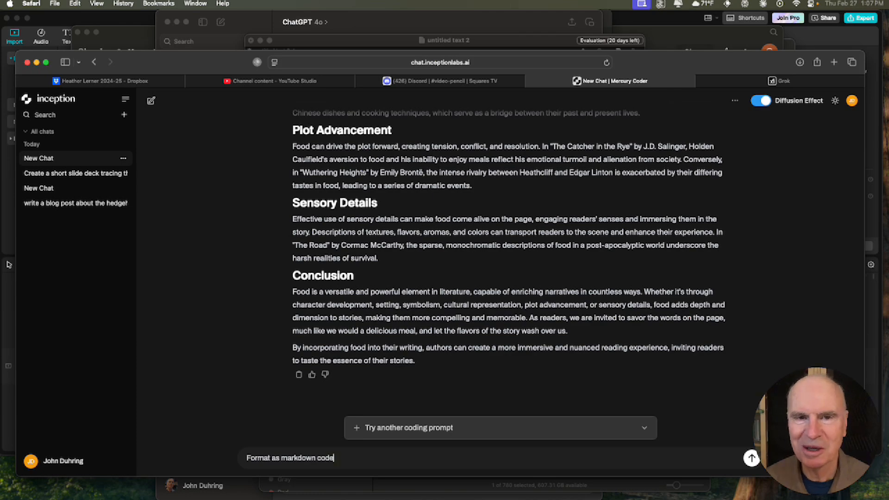
key("Return")
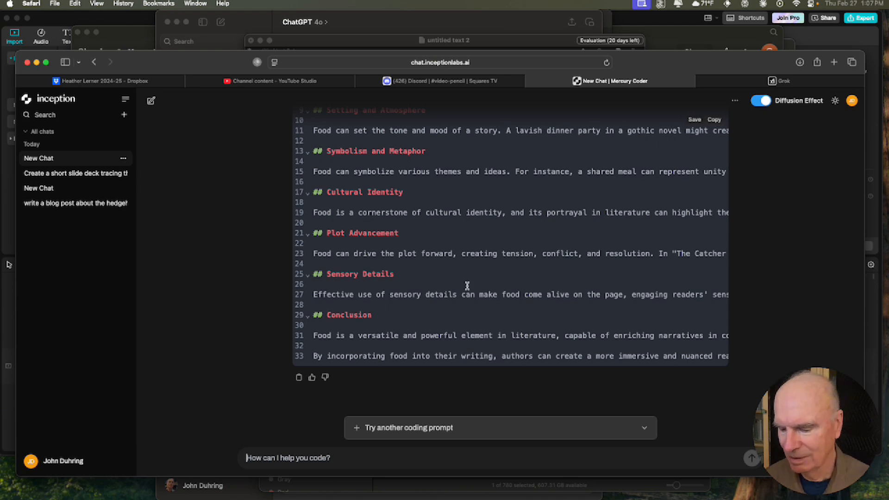
Step: Switch to BBEdit and paste the copied markdown blog post into the untitled document
left_click(214, 21)
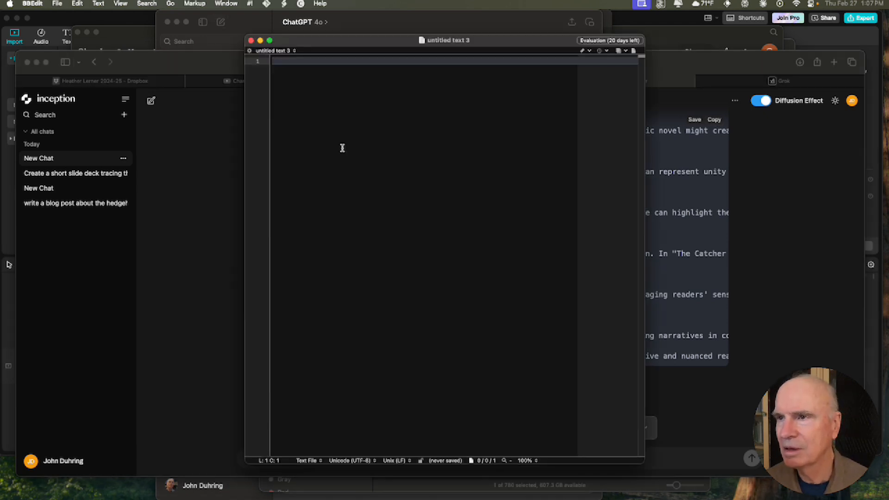
key("super+v")
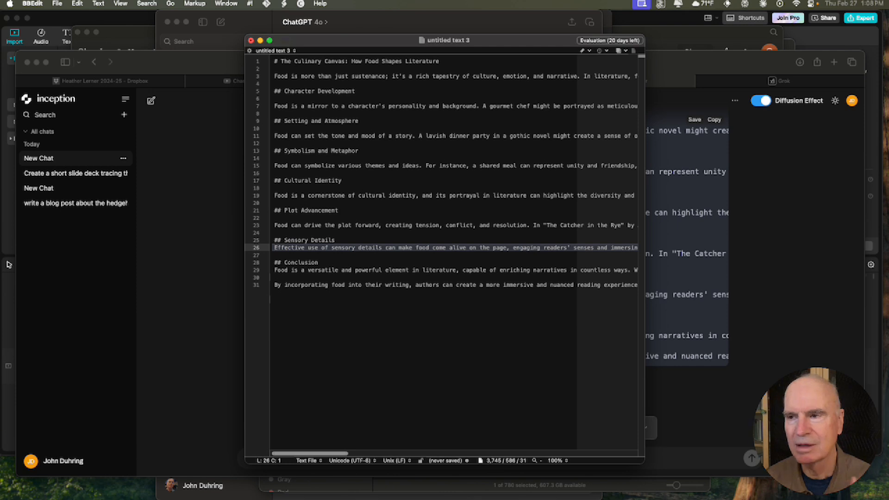
Step: Delete the blank lines between each section heading and its paragraph in the markdown text
left_click(274, 225)
key("BackSpace")
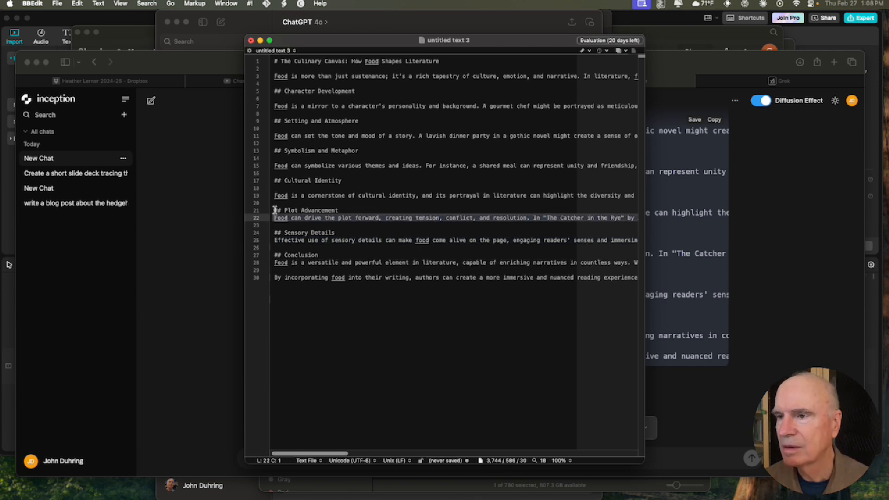
left_click(274, 196)
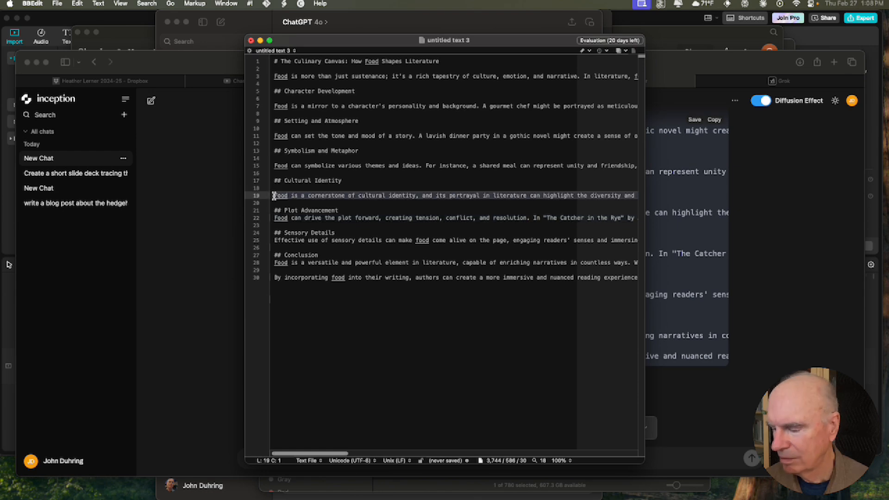
key("BackSpace")
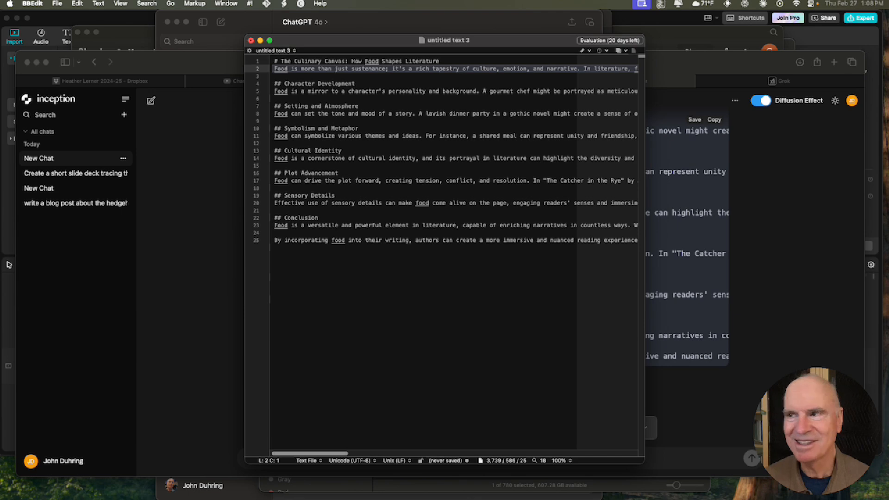
Step: Select all the markdown text and paste it into a new CueCam Presenter document as cards
key("super+a")
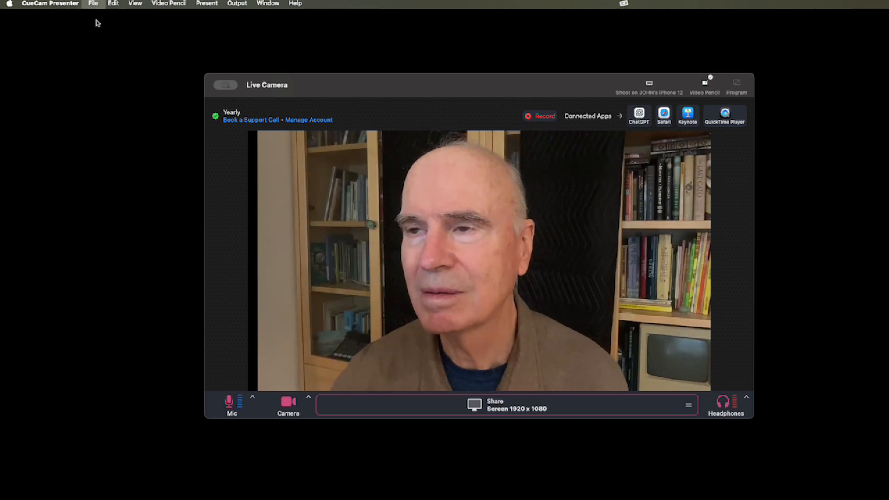
left_click(96, 20)
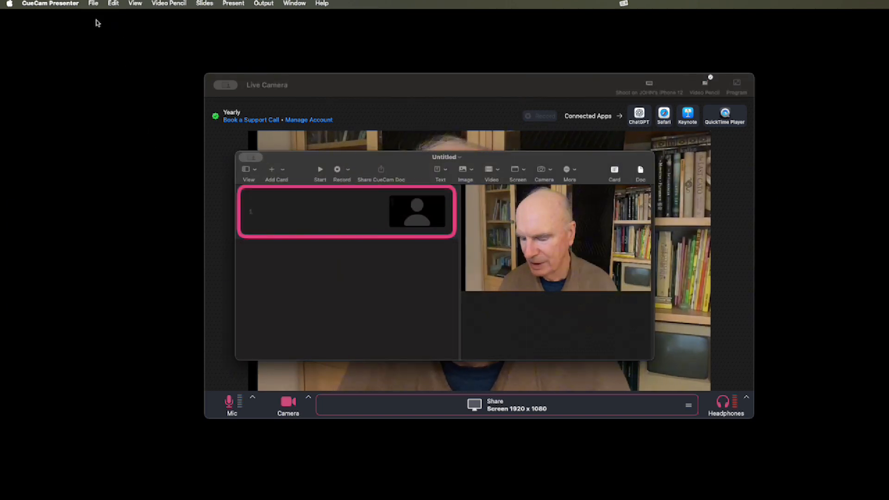
key("super+v")
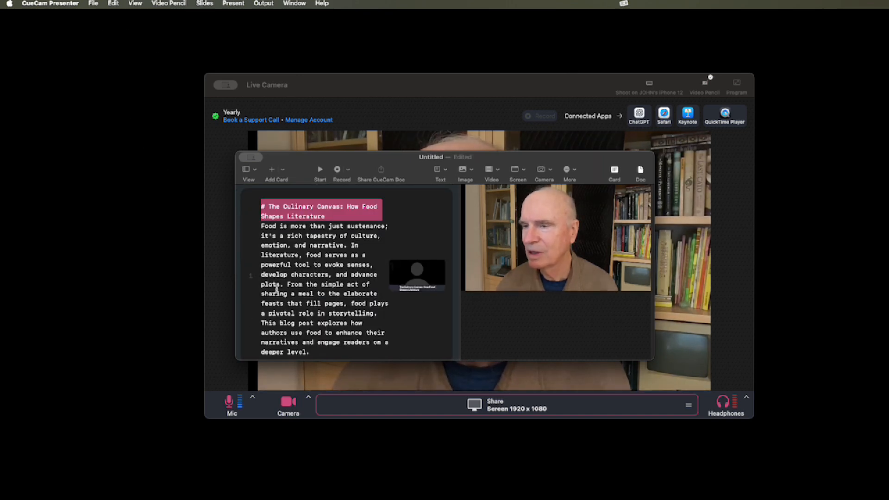
Step: Select the title card and apply the slide layout placing the title beside the camera
scroll(277, 289, "down", 15)
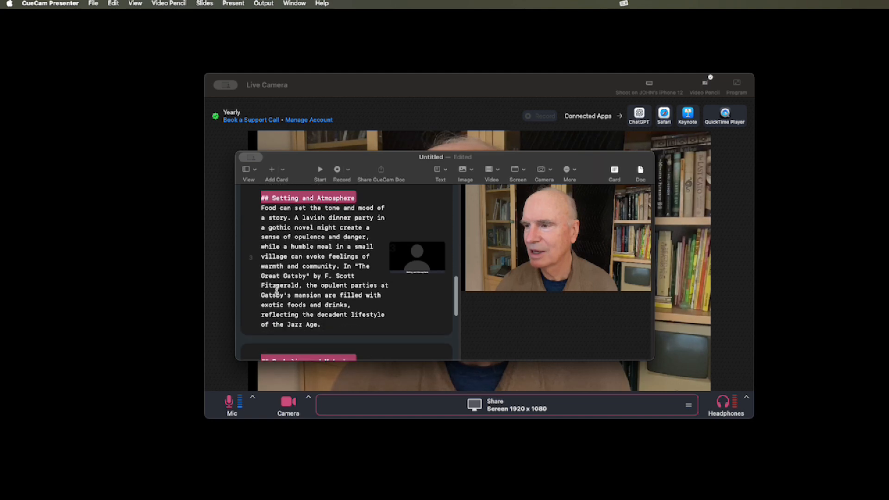
scroll(277, 289, "down", 12)
scroll(277, 289, "up", 20)
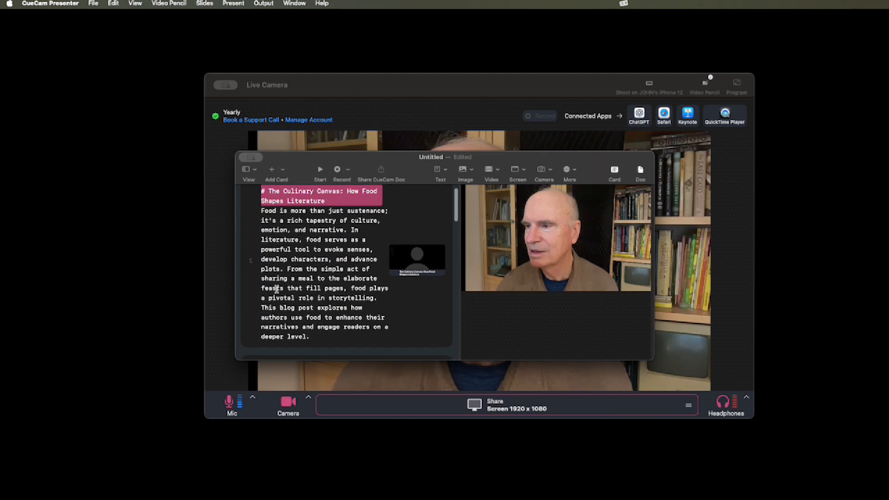
scroll(276, 289, "up", 3)
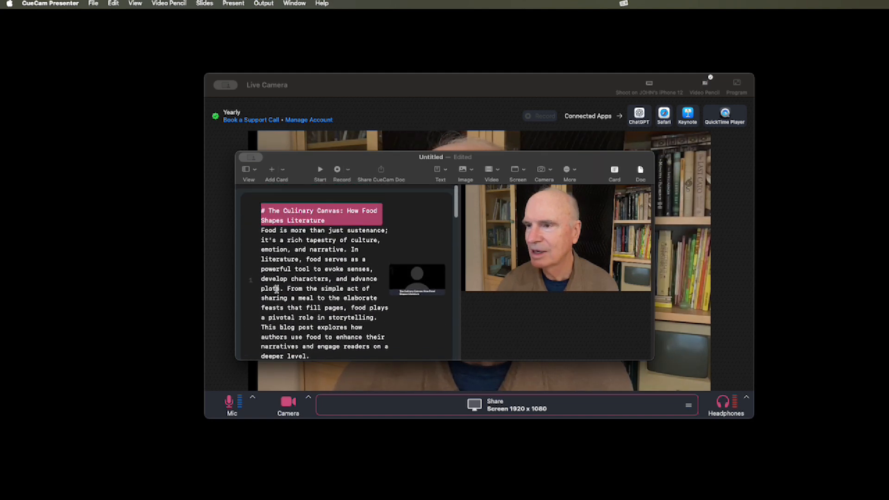
left_click(365, 280)
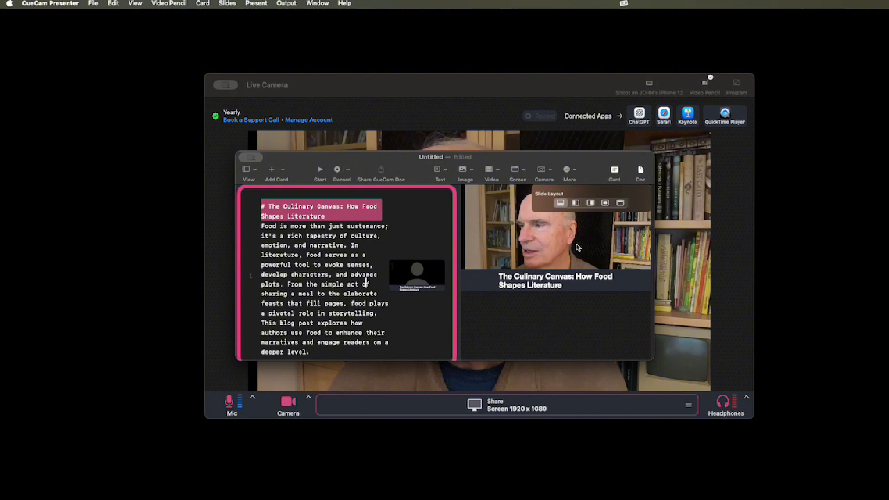
left_click(575, 203)
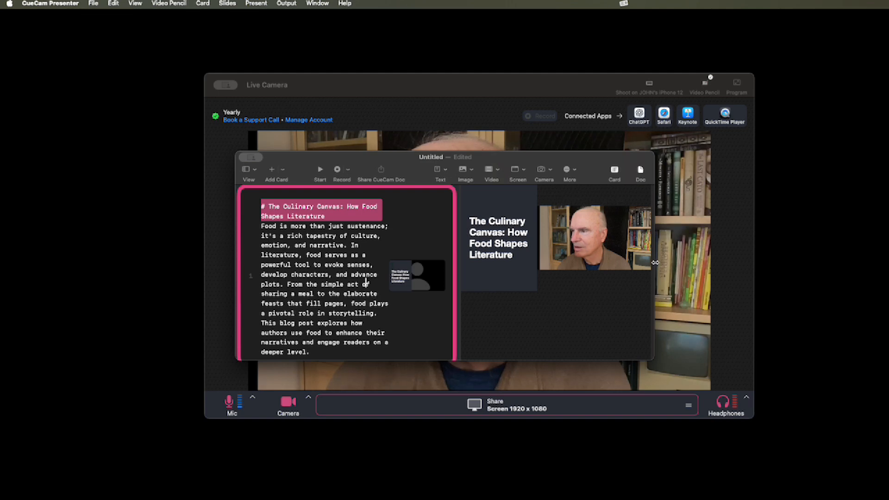
Step: Widen the document window and move the divider between the title and camera panes
left_click_drag(655, 262, 677, 263)
mouse_move(581, 261)
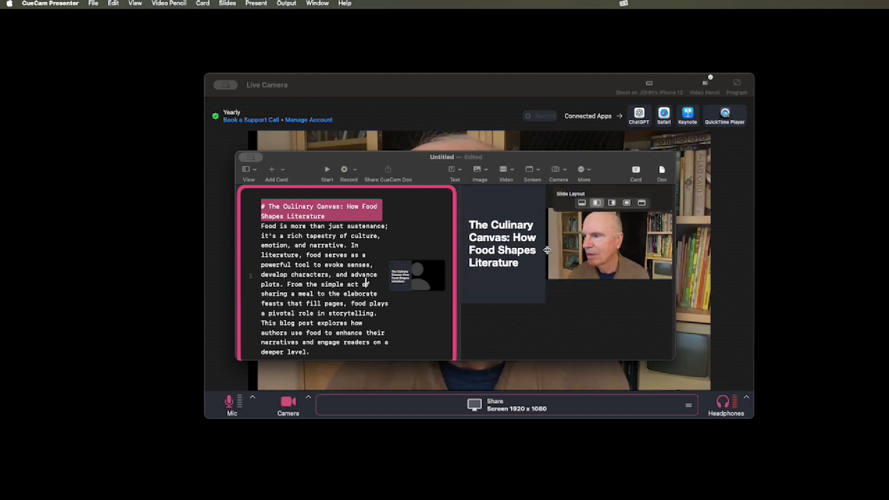
left_click_drag(547, 250, 592, 254)
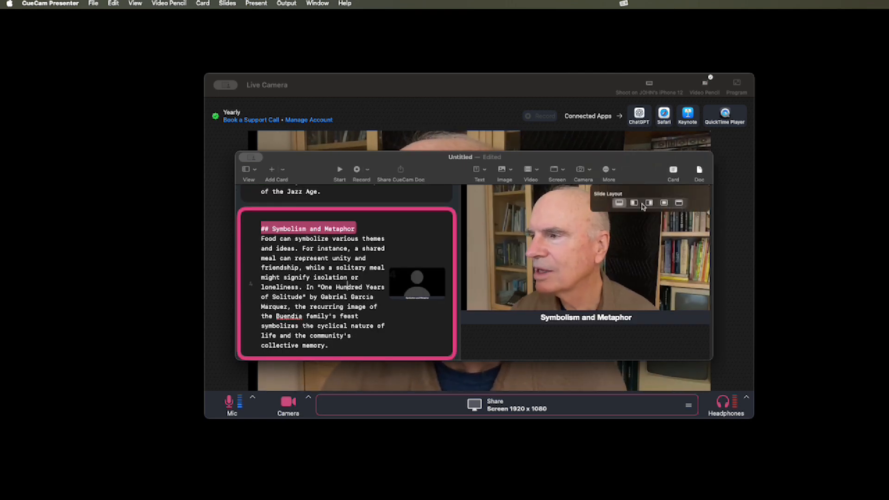
Step: Apply the title-beside-camera layout to the Symbolism and Metaphor card and move its pane divider
left_click(633, 204)
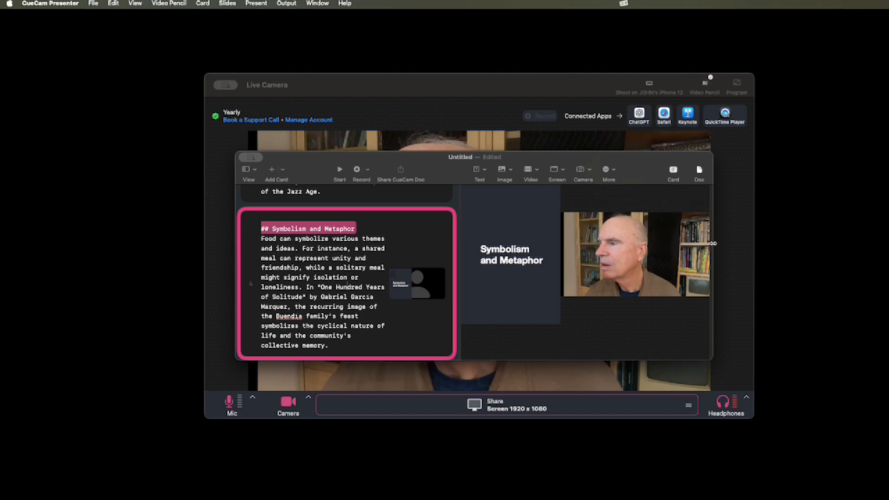
left_click_drag(713, 244, 724, 244)
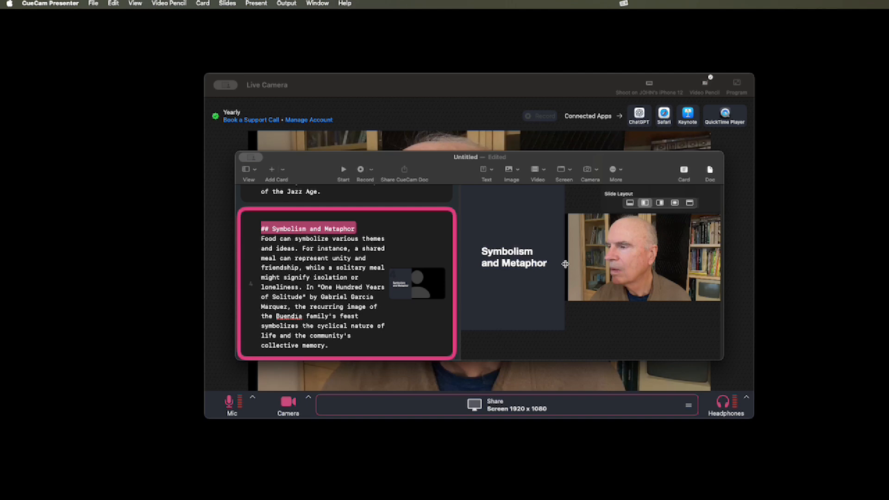
left_click_drag(565, 264, 610, 264)
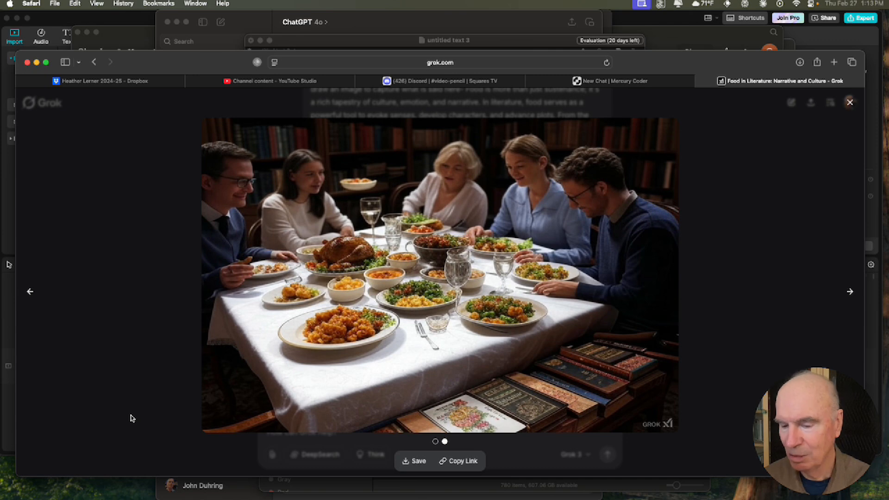
key("super+shift+5")
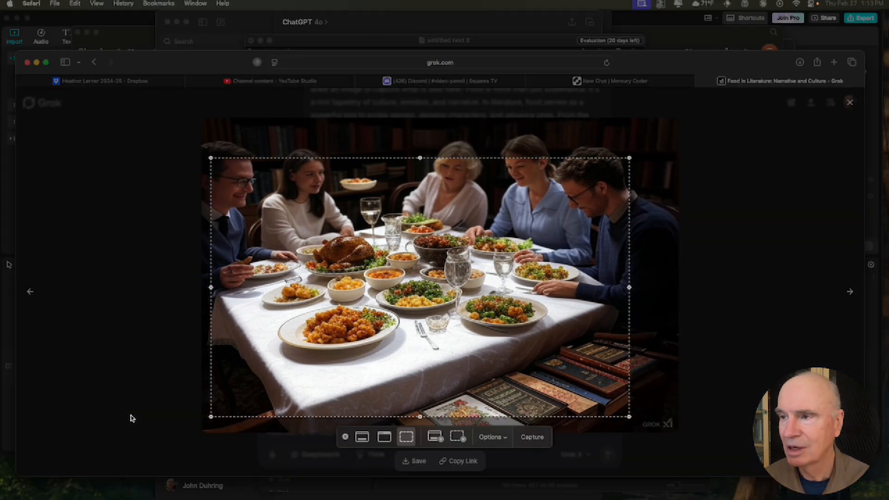
key("Escape")
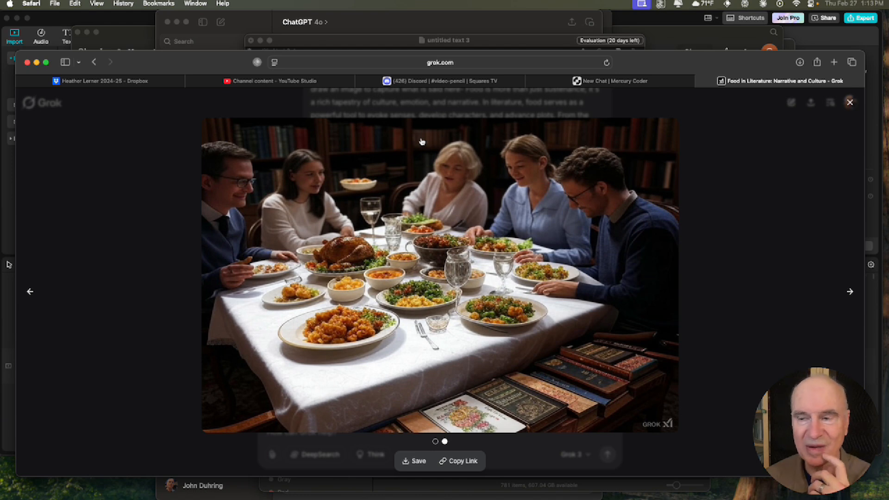
key("Escape")
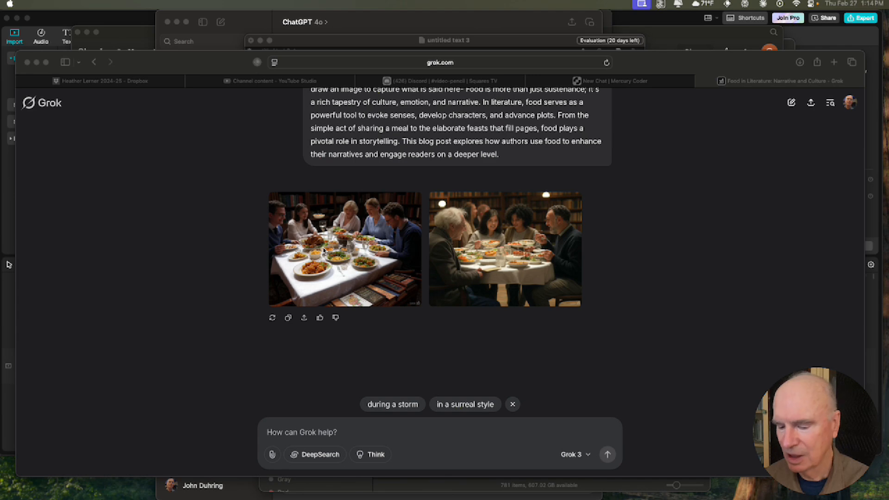
Step: Return to CueCam Presenter, select the title card, and drop the food screenshot image into it
key("super+Tab")
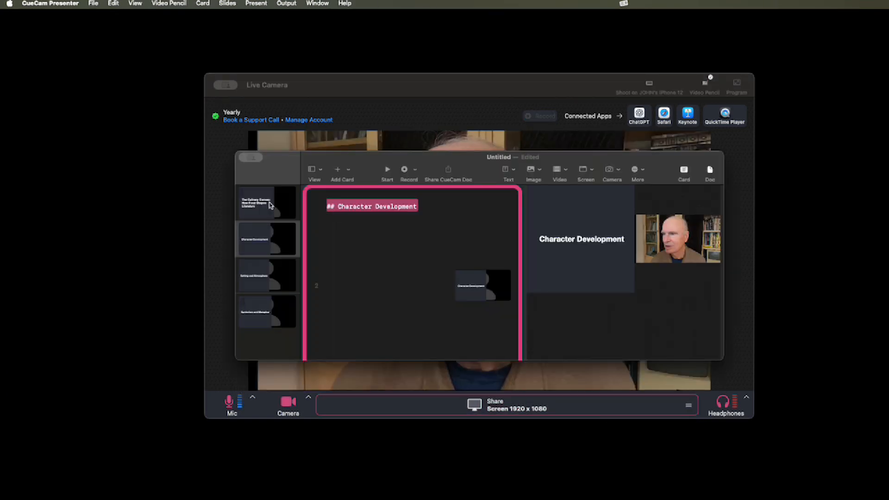
left_click(271, 206)
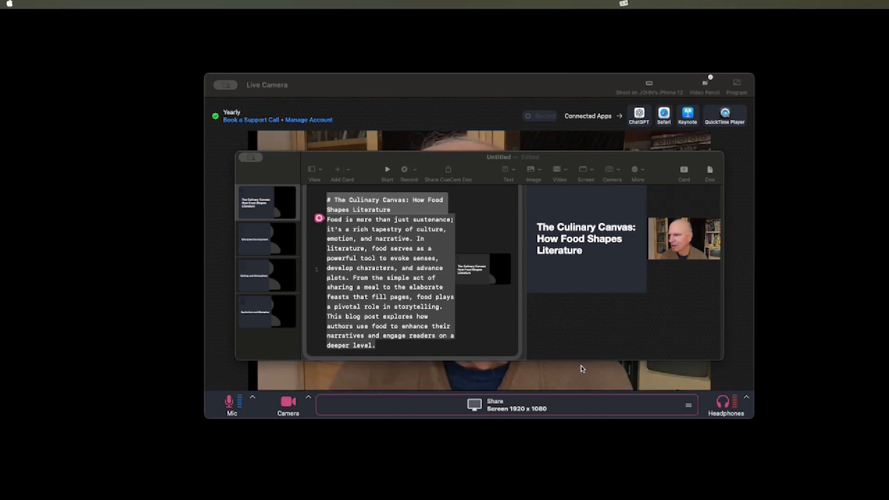
left_click_drag(582, 365, 387, 252)
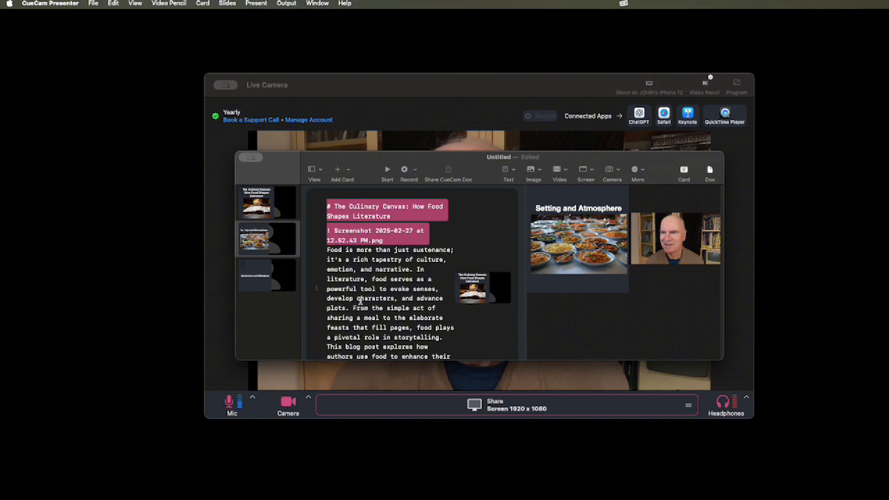
scroll(360, 300, "down", 5)
scroll(360, 300, "down", 1)
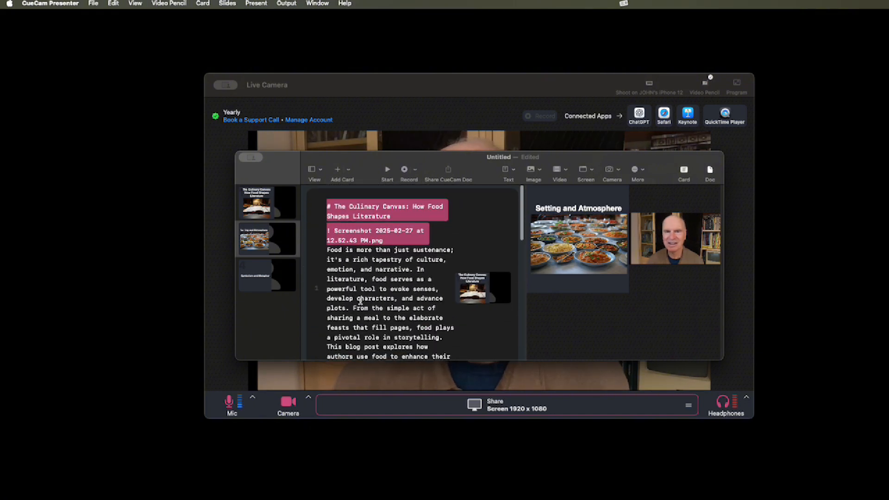